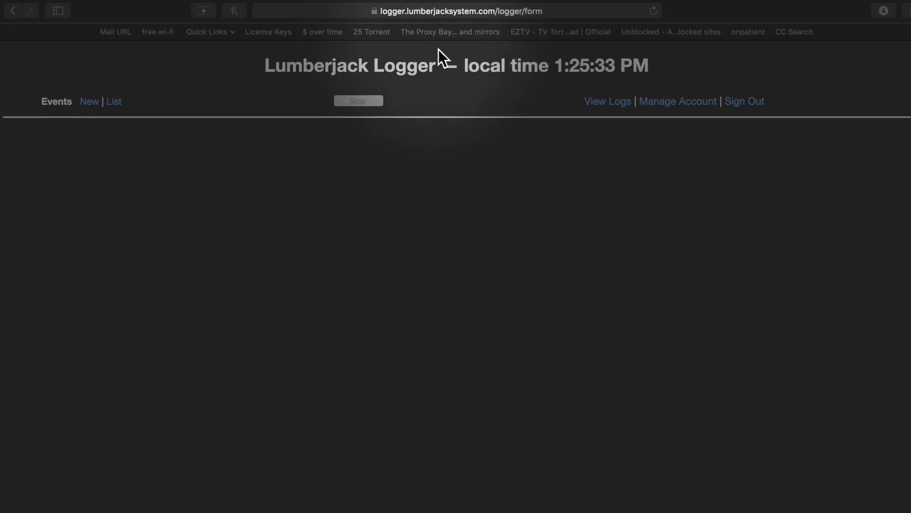
- Go to the Account & Users page and start creating a new user
click(677, 106)
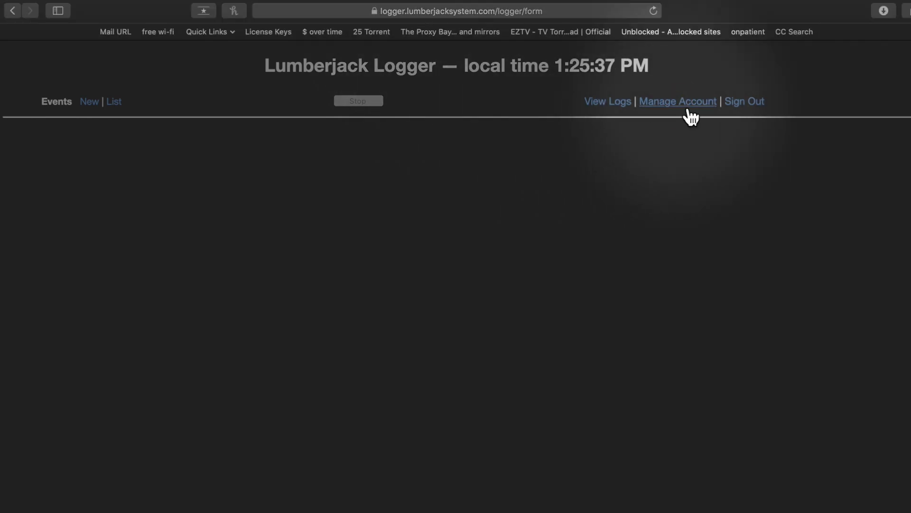
click(678, 101)
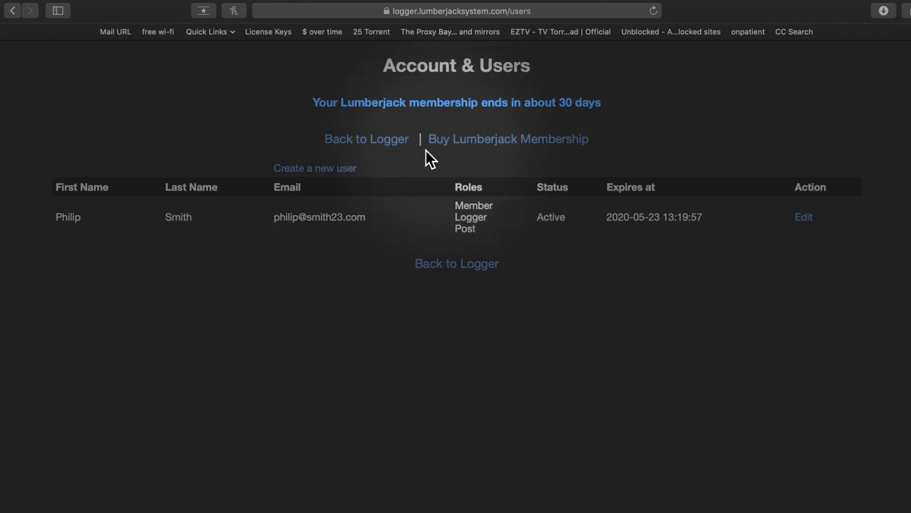
click(349, 174)
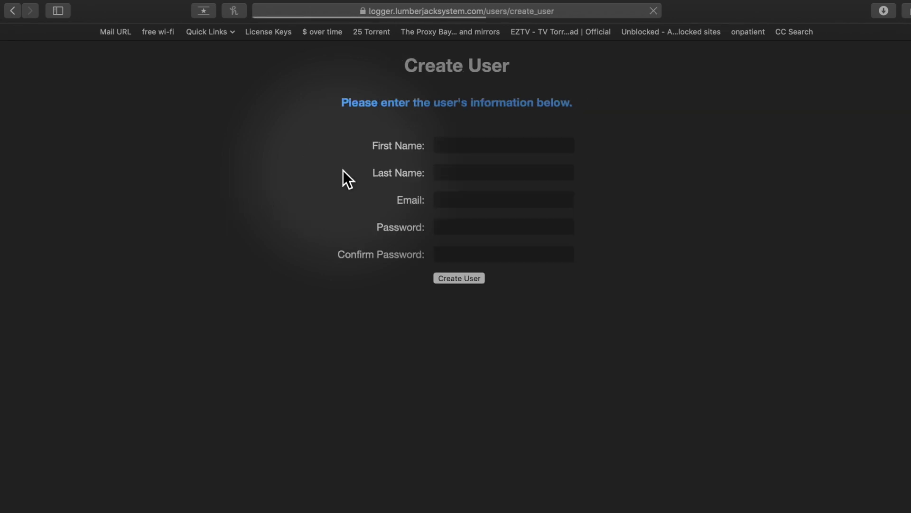
- Create user John Smith with name, email and the suggested strong password
click(463, 145)
text(John)
key(Tab)
text(Smith)
key(Tab)
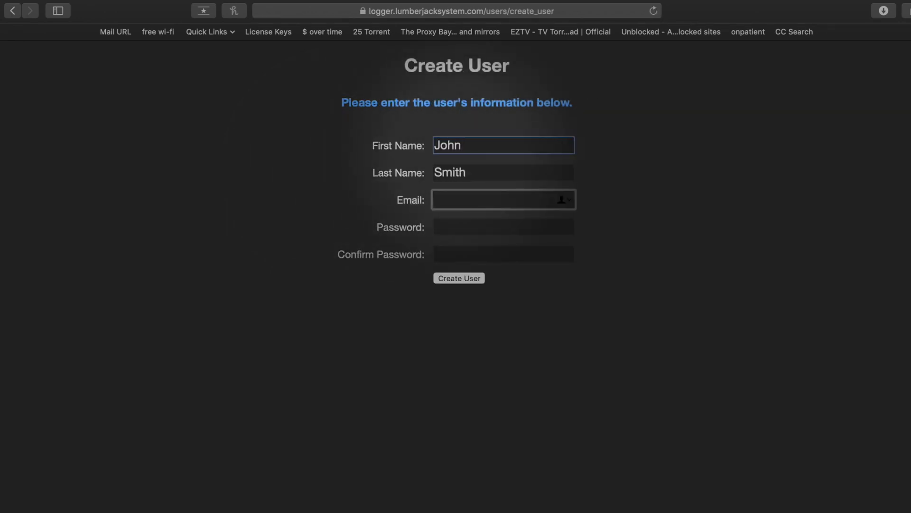
text(.com)
key(Tab)
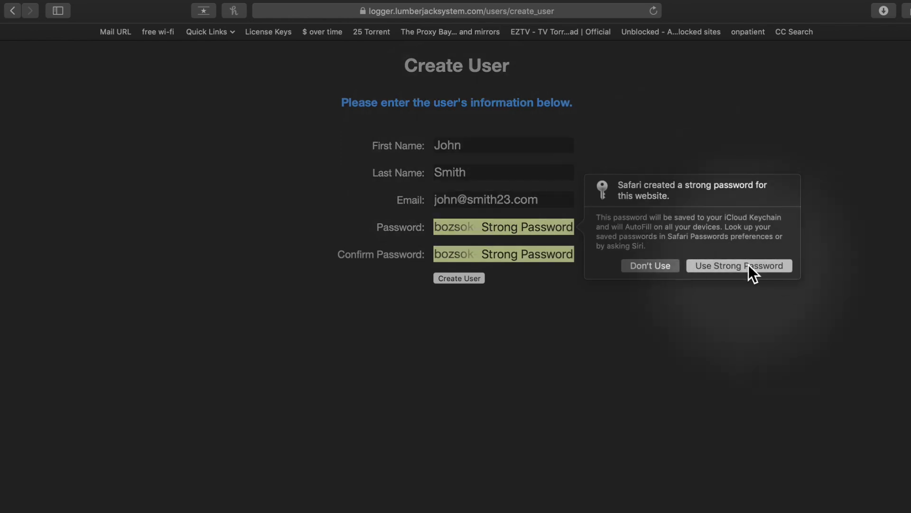
click(753, 267)
click(459, 277)
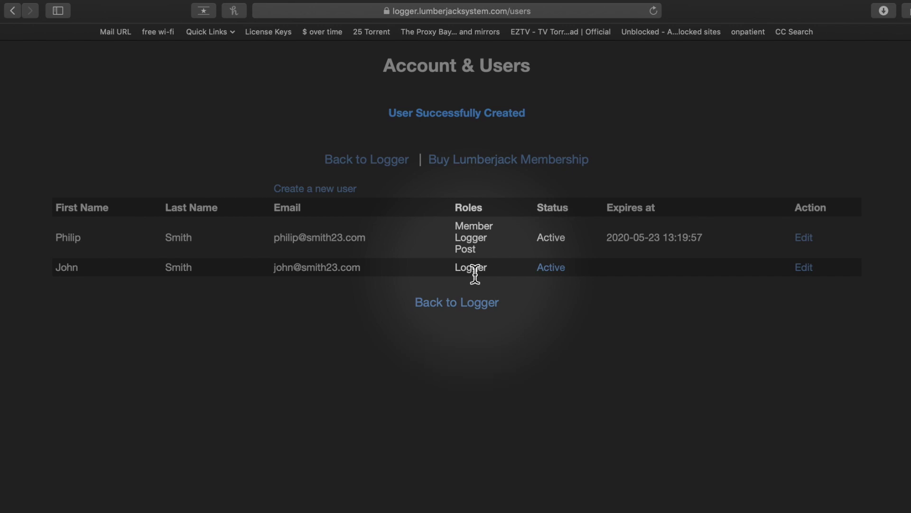
- Keep John Smith active and save him with the Post role instead of Logger
click(551, 267)
click(549, 267)
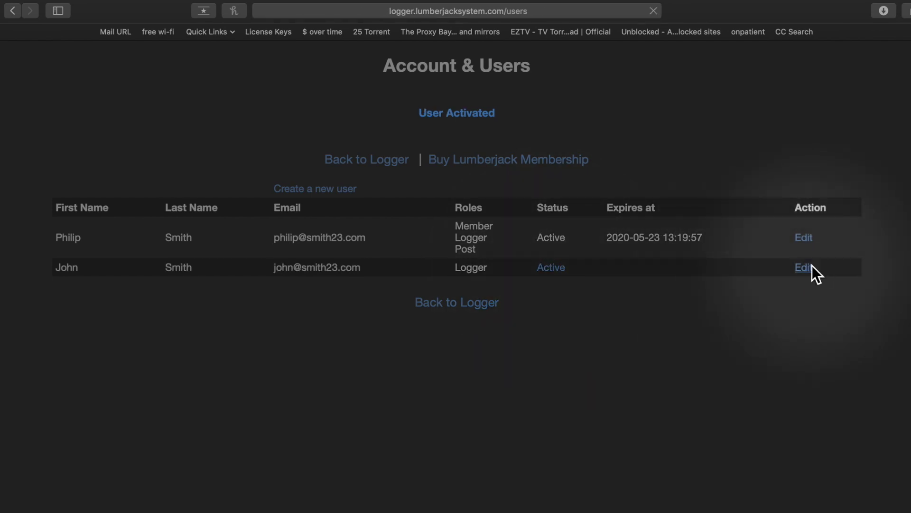
click(804, 267)
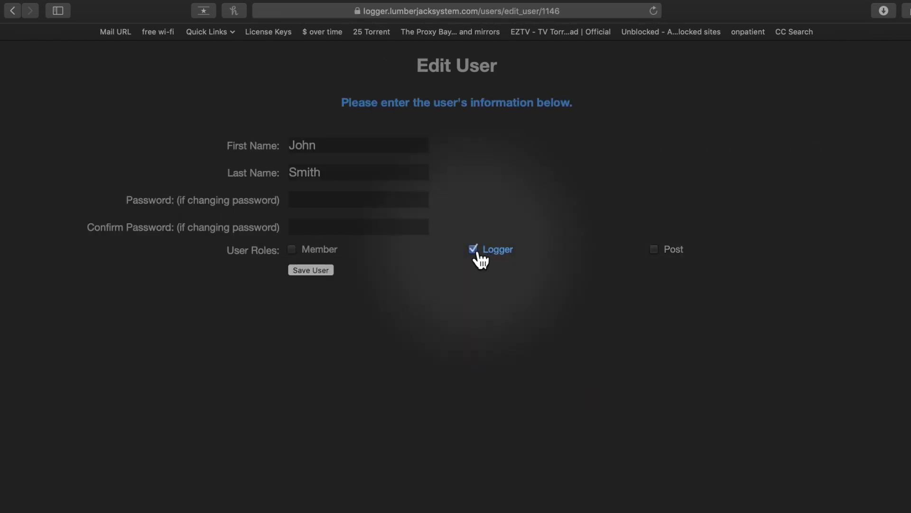
click(474, 249)
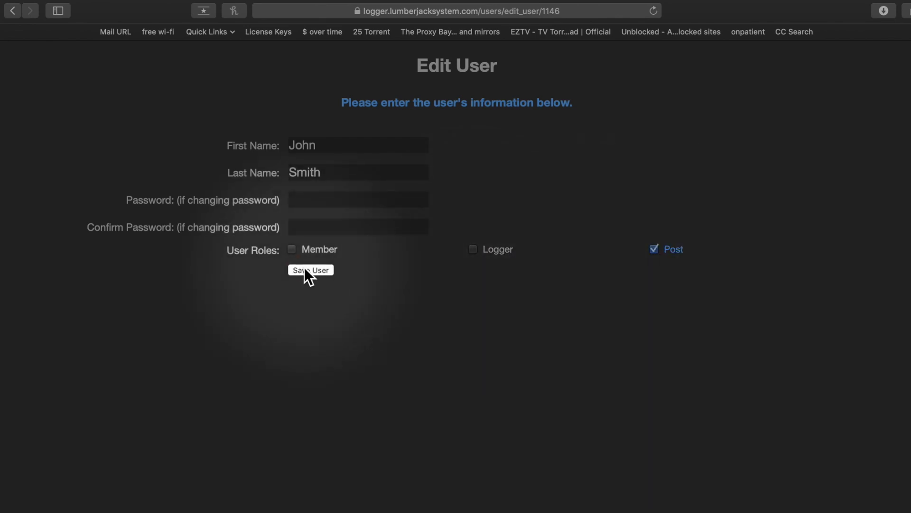
click(304, 269)
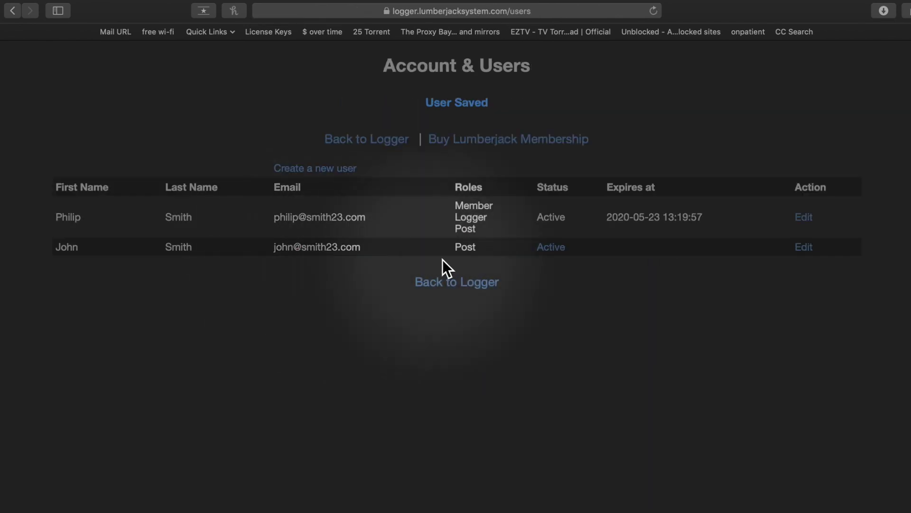